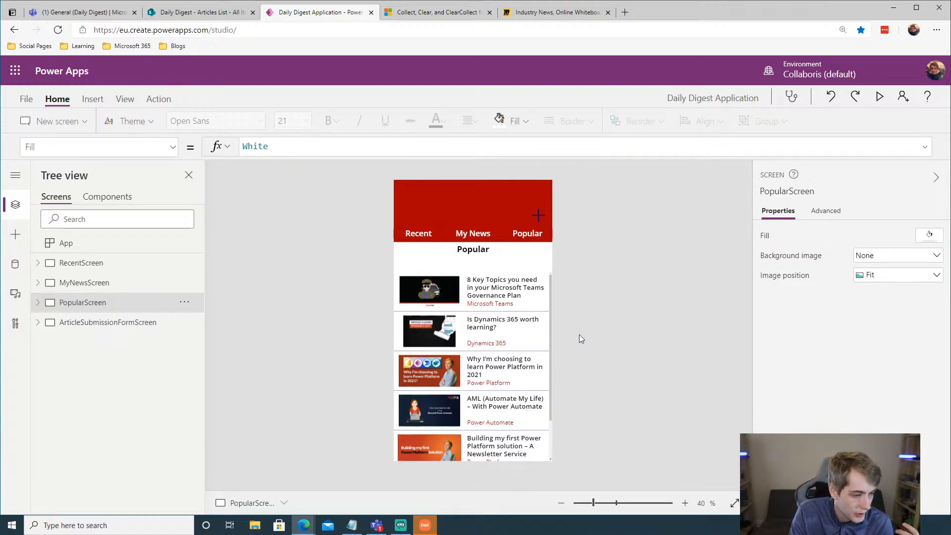
Step: Switch to the Microsoft Docs formula reference and open the SaveData function article
left_click(432, 12)
scroll(181, 376, "up", 6)
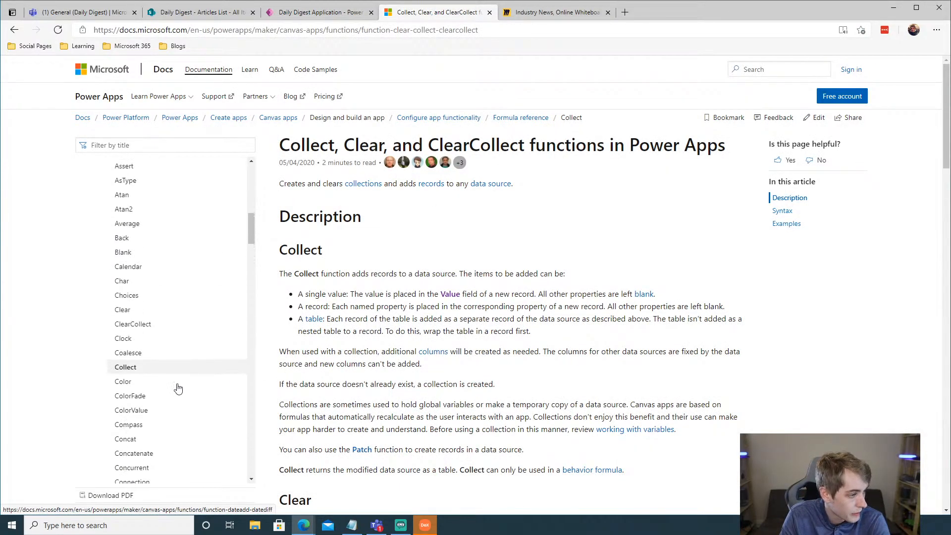
scroll(182, 354, "down", 11)
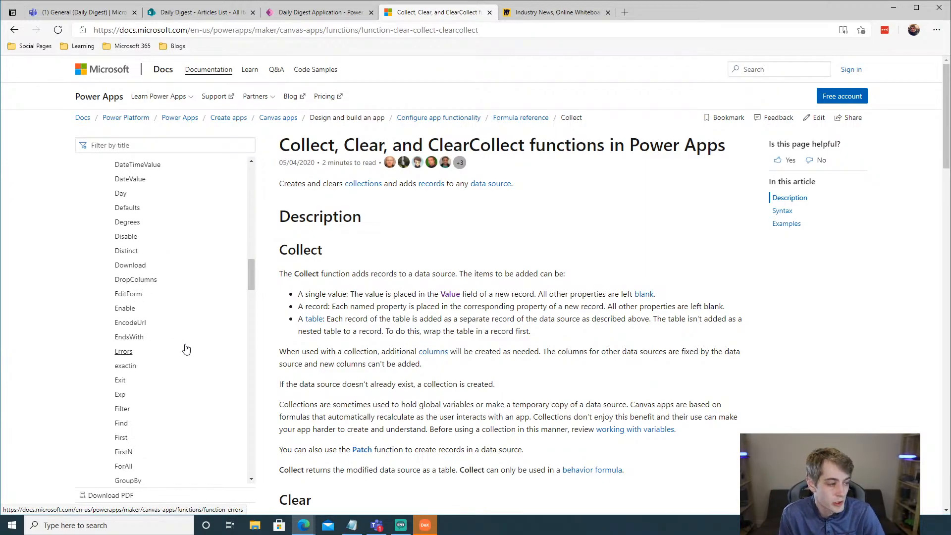
scroll(179, 300, "down", 3)
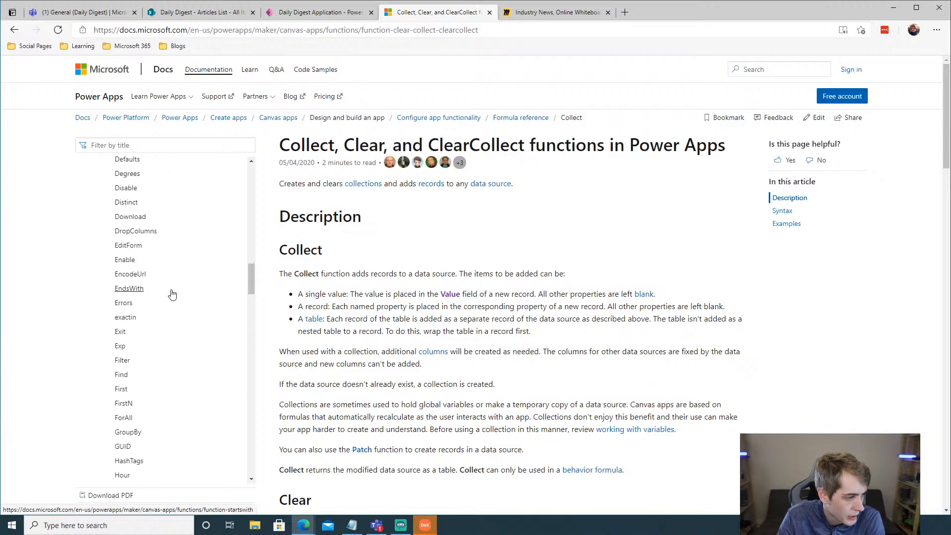
scroll(157, 332, "down", 8)
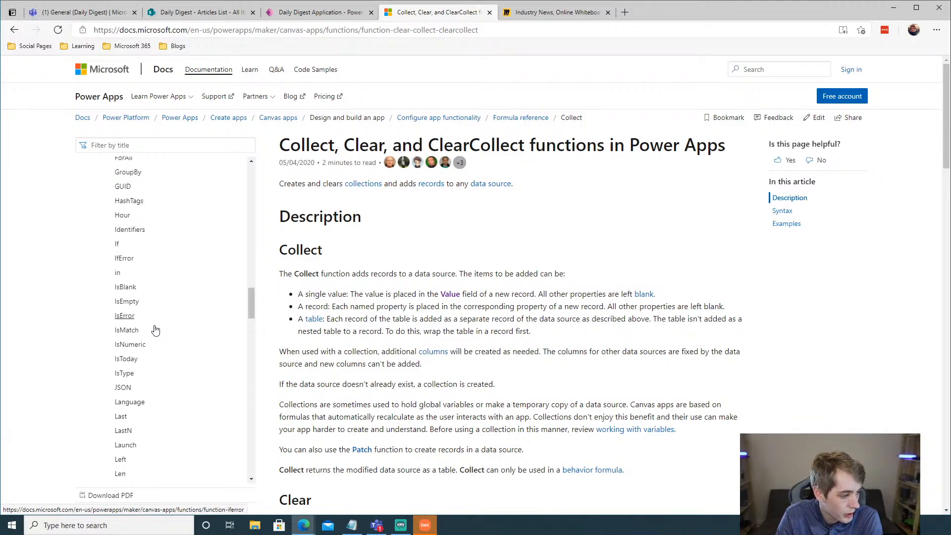
scroll(157, 336, "down", 8)
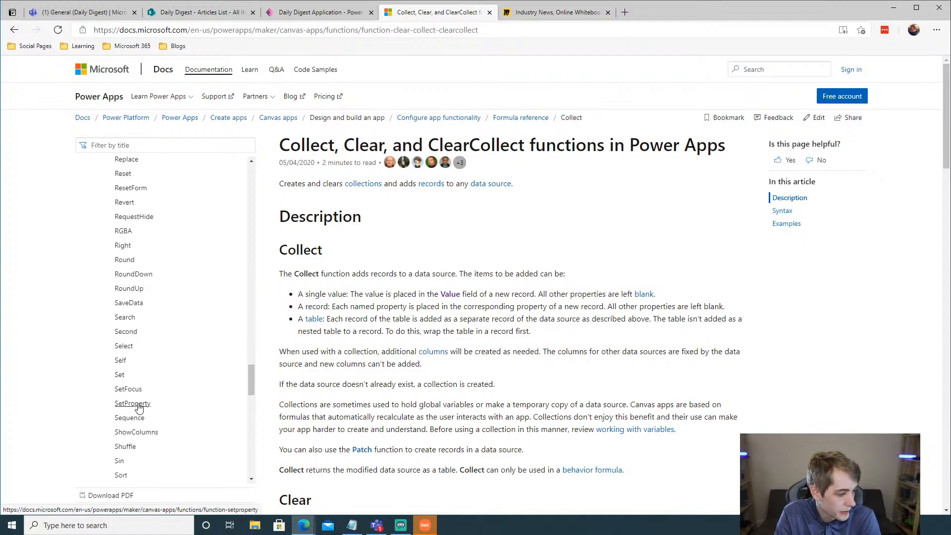
scroll(129, 340, "down", 1)
left_click(130, 254)
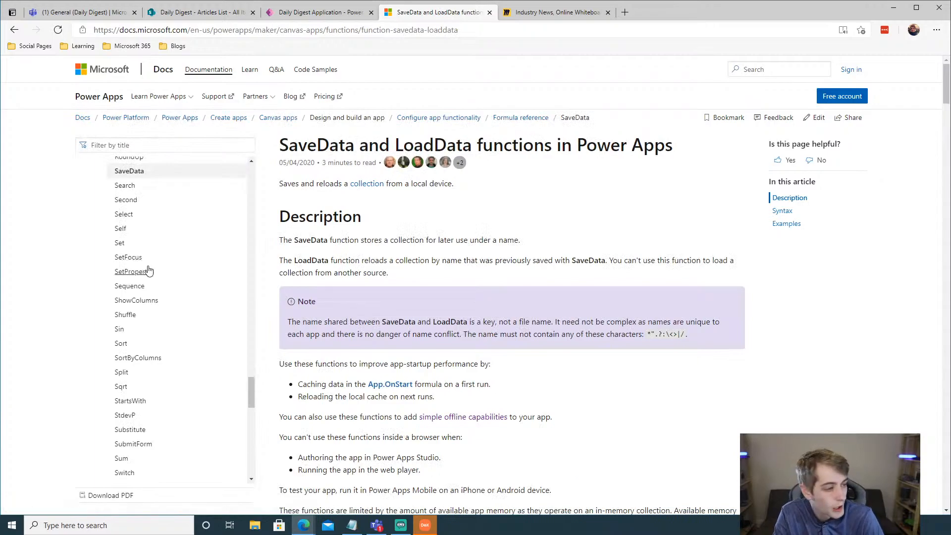
Step: Read the SaveData and LoadData description and the Collect formula in the simple offline example
scroll(225, 322, "up", 10)
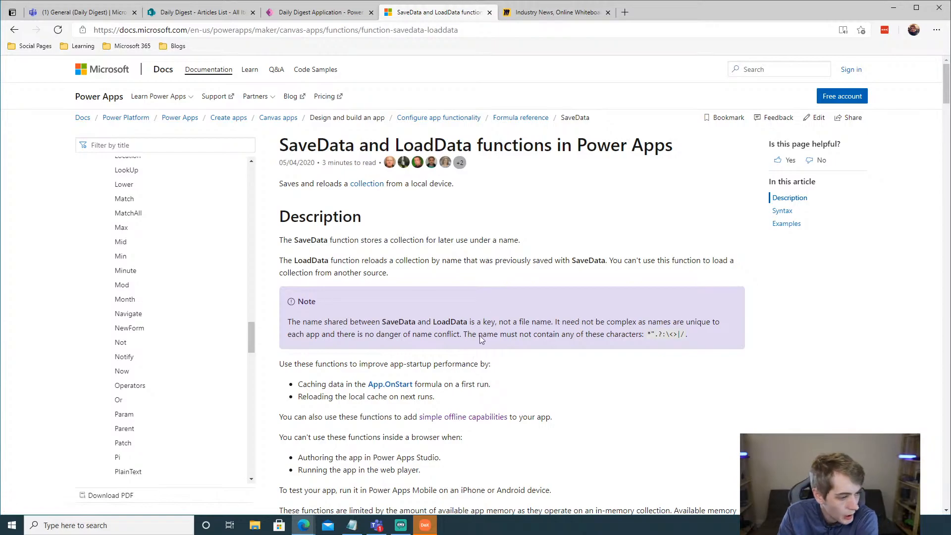
scroll(463, 275, "down", 3)
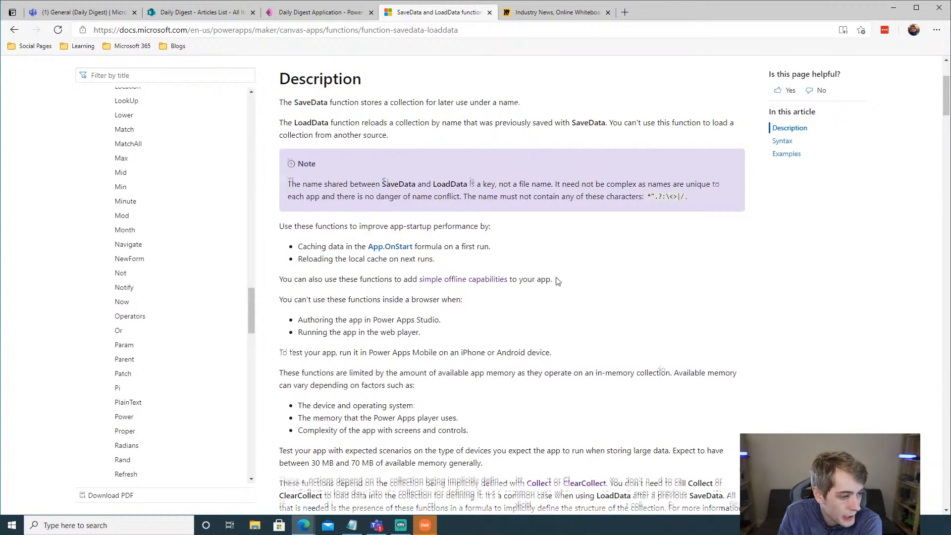
scroll(557, 282, "down", 12)
scroll(556, 288, "down", 4)
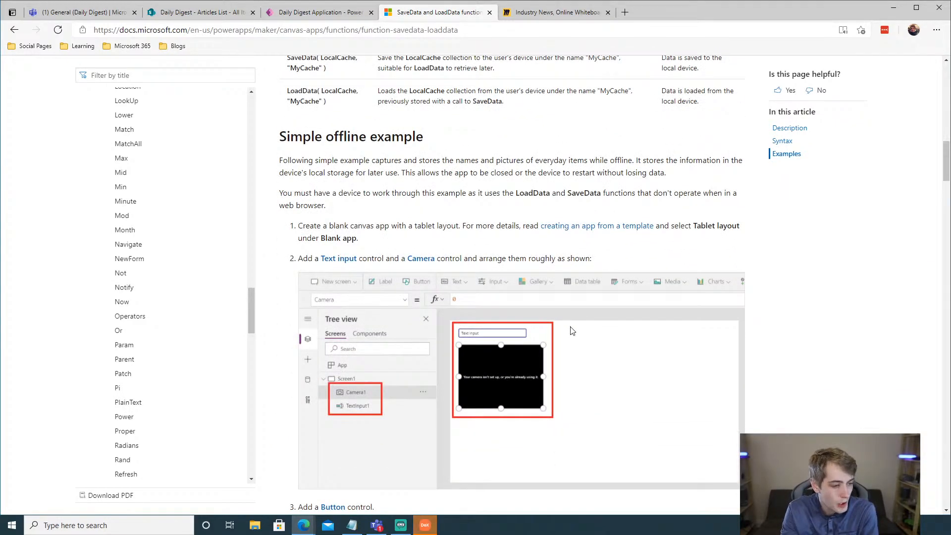
scroll(572, 326, "down", 5)
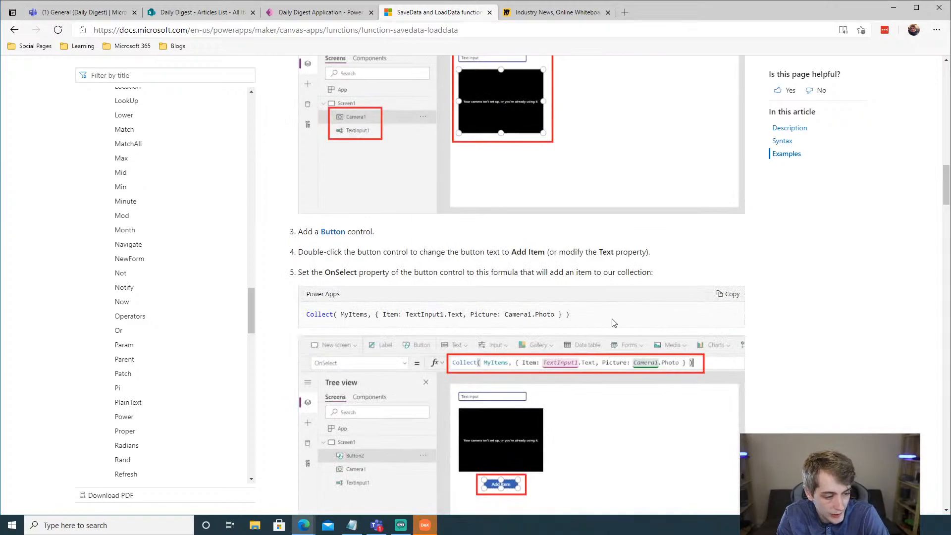
scroll(569, 308, "down", 3)
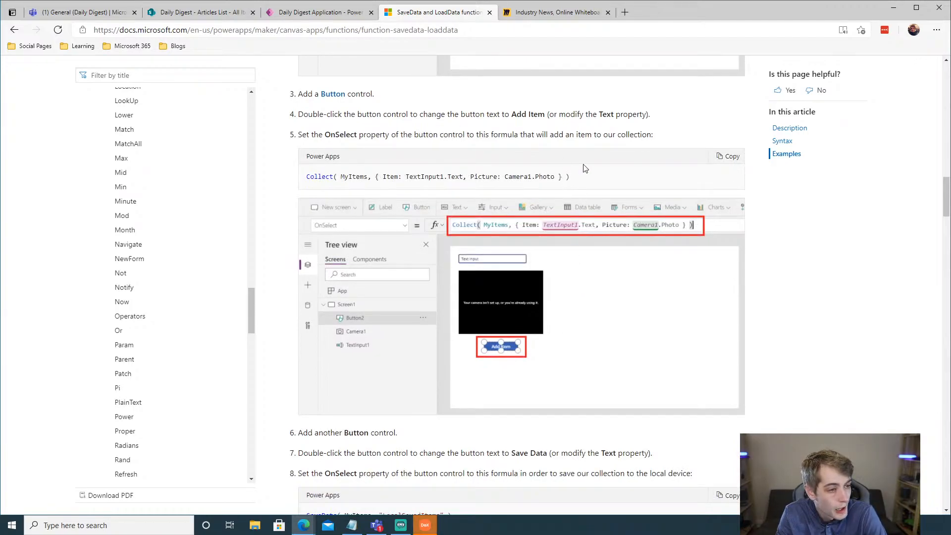
left_click_drag(574, 177, 306, 176)
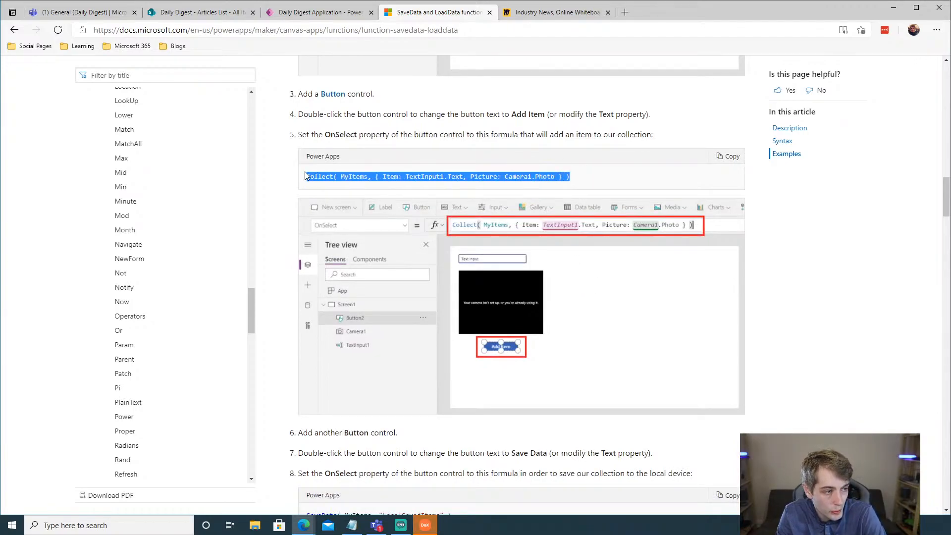
left_click(585, 178)
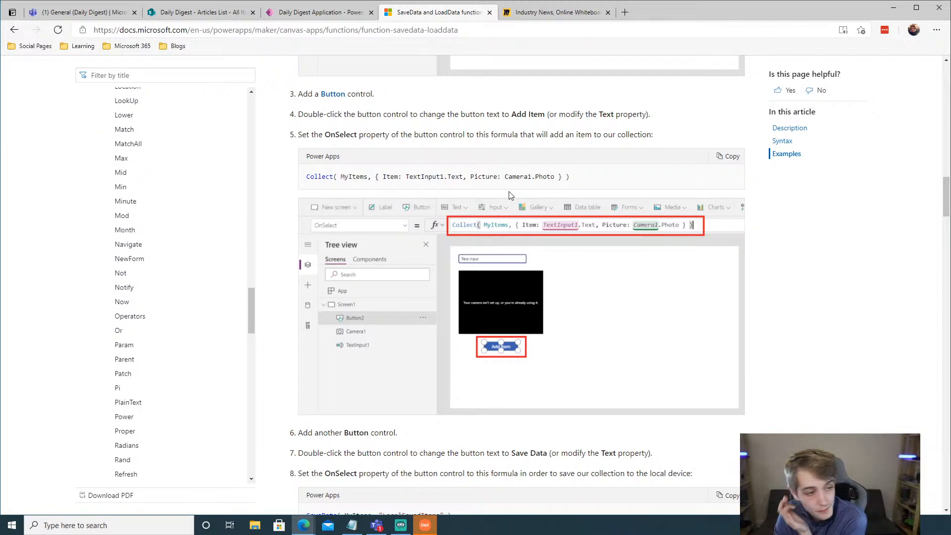
Step: Examine the SaveData and LoadData button formulas in the simple offline example
scroll(531, 205, "down", 3)
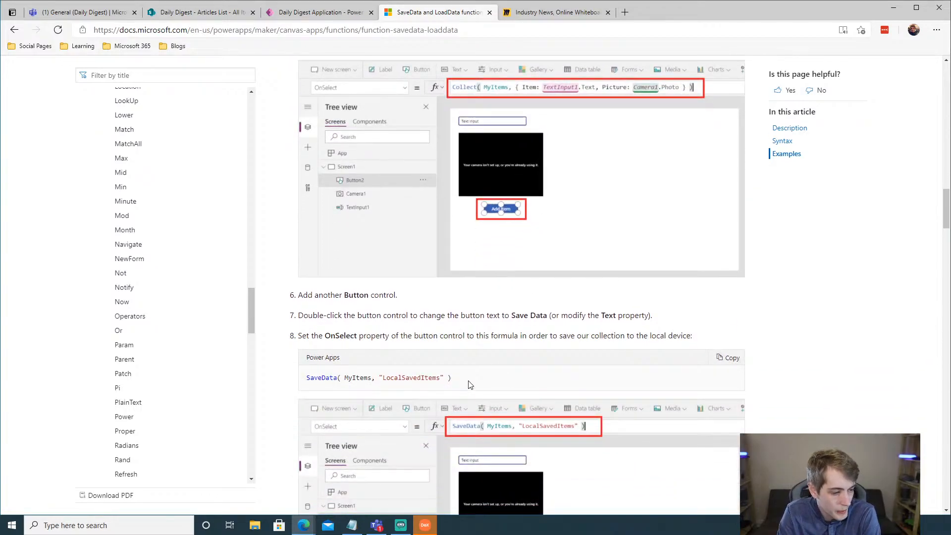
left_click_drag(468, 386, 280, 389)
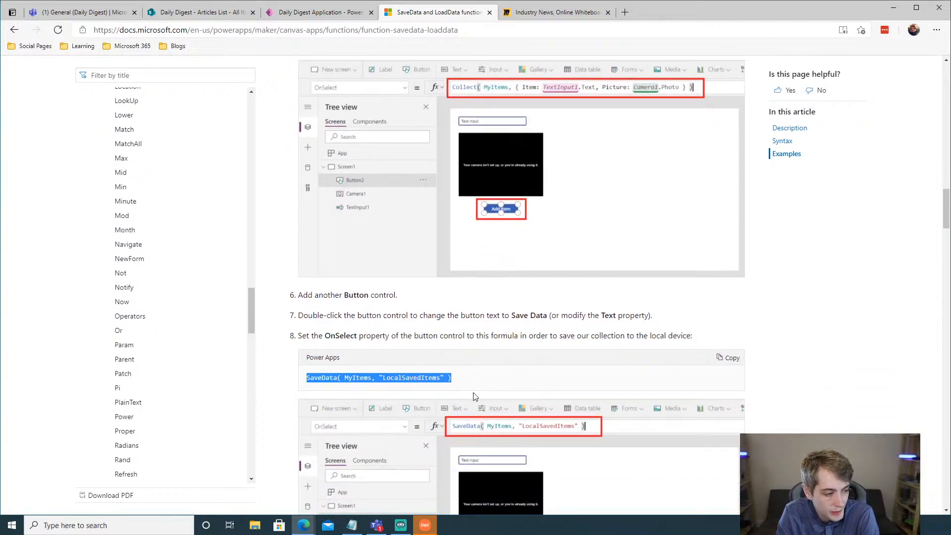
scroll(488, 385, "down", 3)
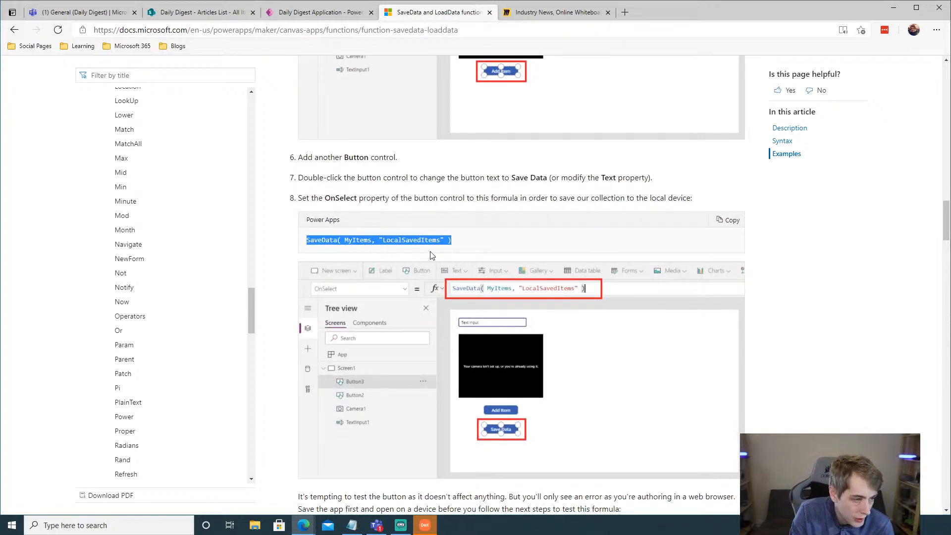
scroll(485, 277, "down", 3)
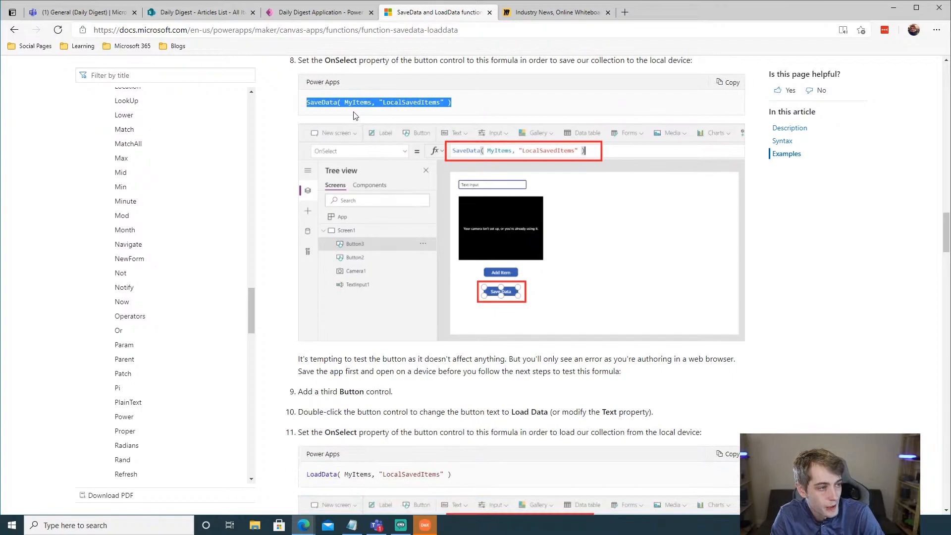
scroll(470, 444, "down", 2)
left_click_drag(475, 410, 285, 419)
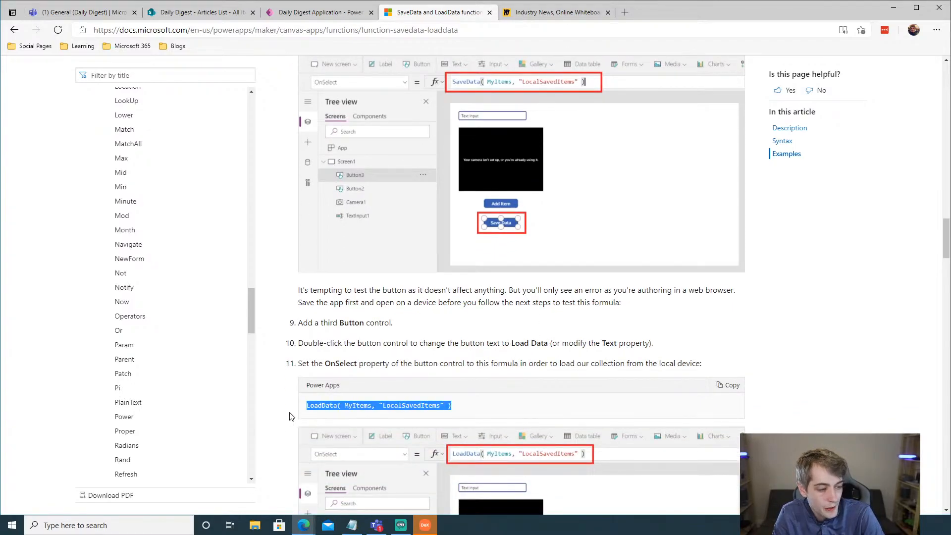
scroll(389, 320, "up", 4)
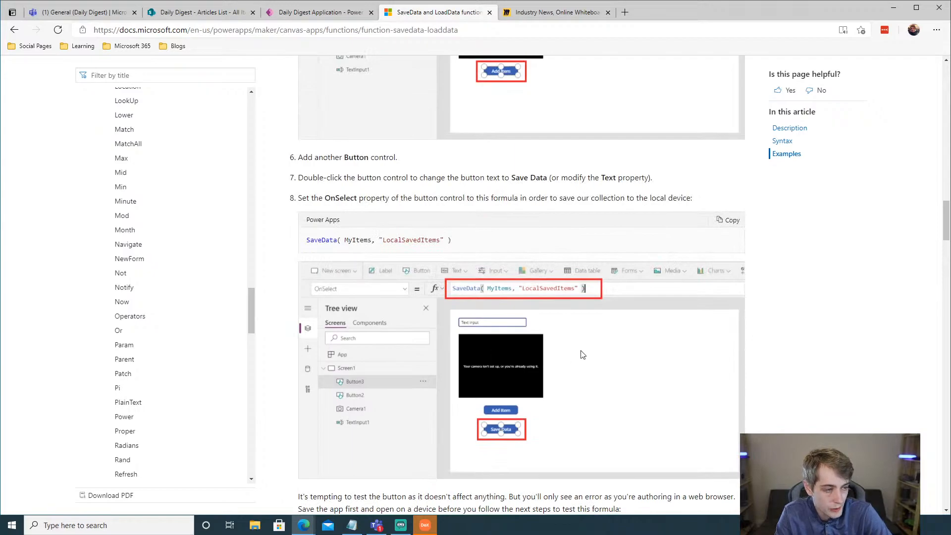
scroll(587, 354, "up", 7)
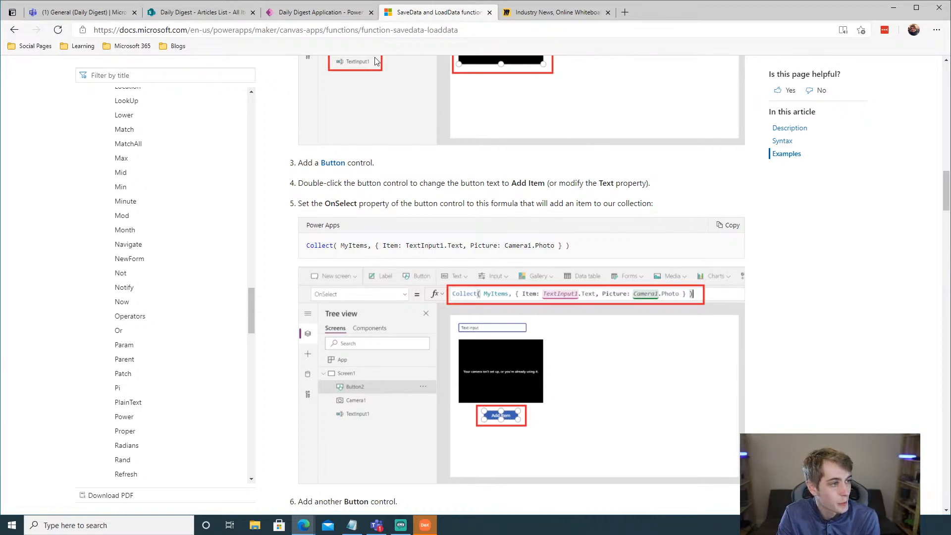
Step: Switch back to the Daily Digest Application in Power Apps Studio and add a blank screen
left_click(324, 18)
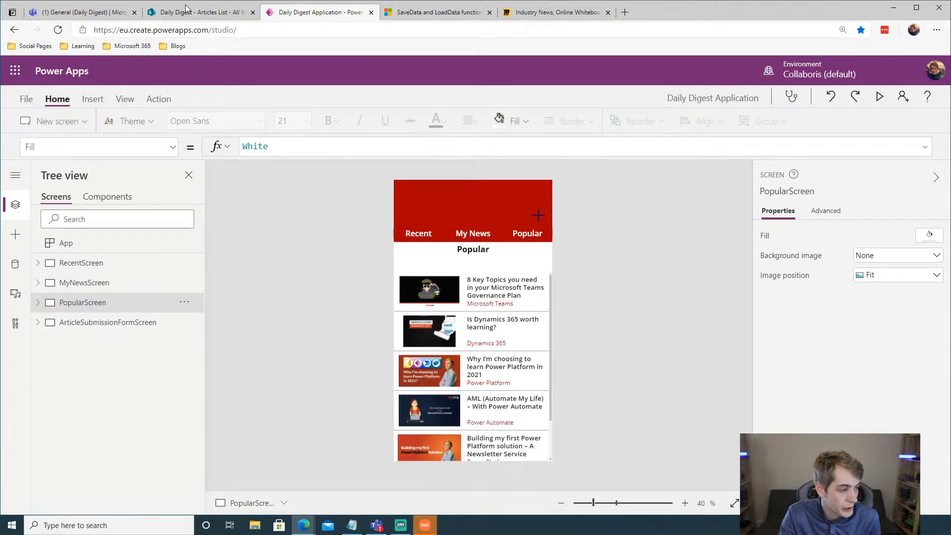
left_click(90, 322)
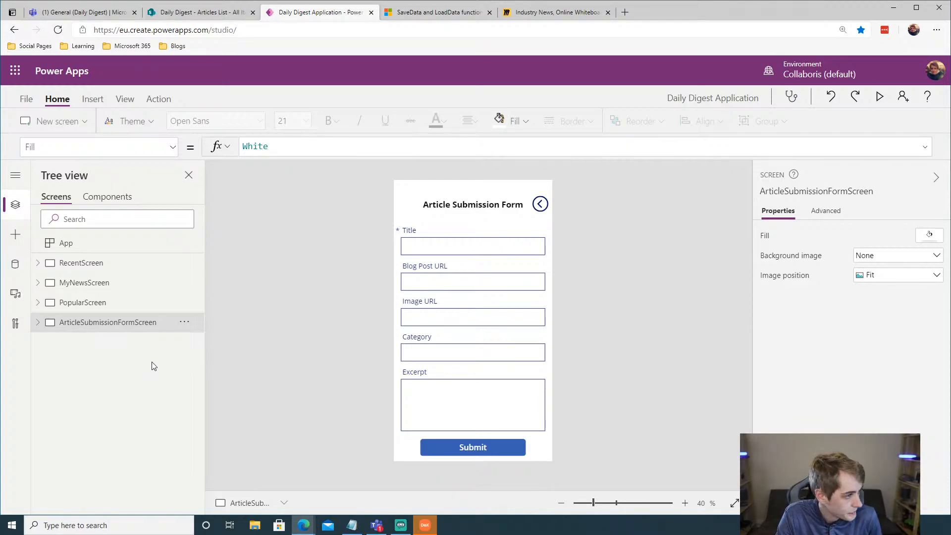
left_click(70, 127)
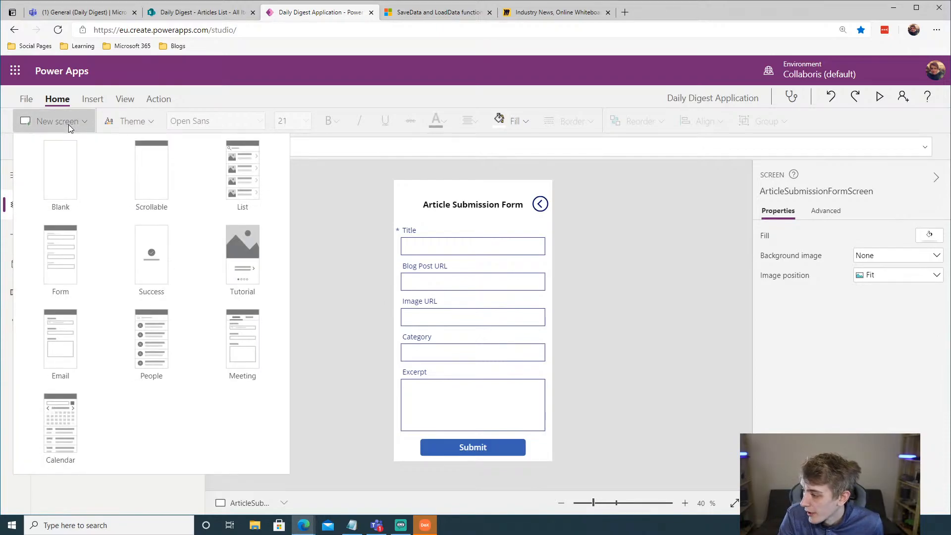
left_click(69, 184)
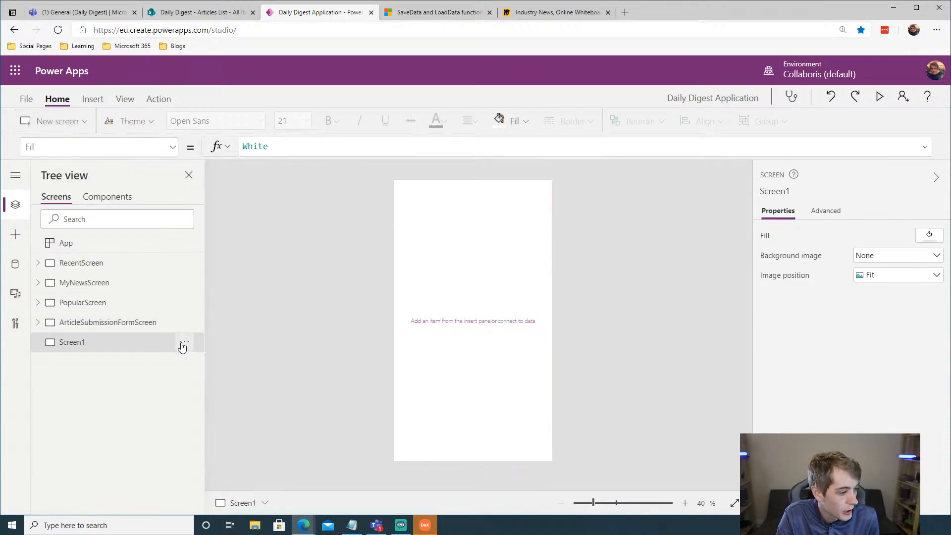
Step: Rename the new blank screen to FavouritesScreen
left_click(185, 342)
left_click(207, 423)
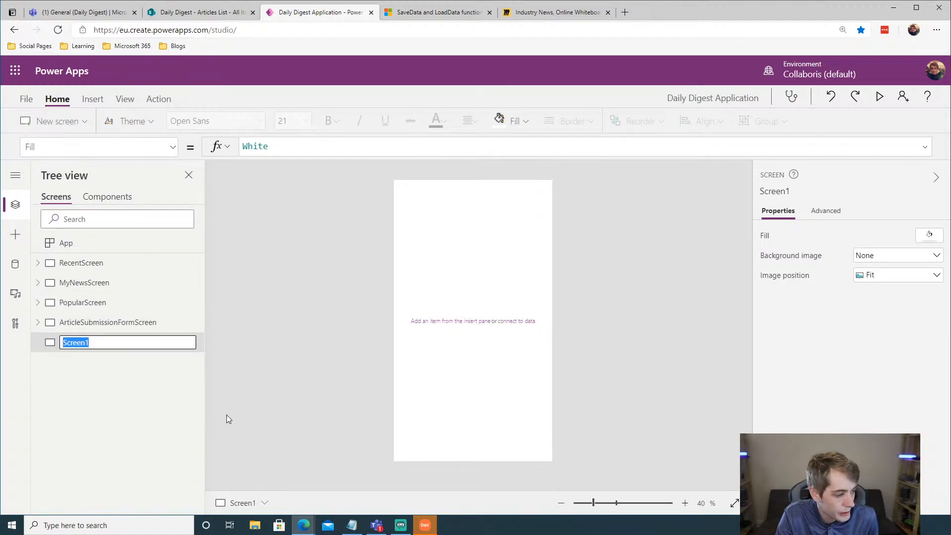
type("F")
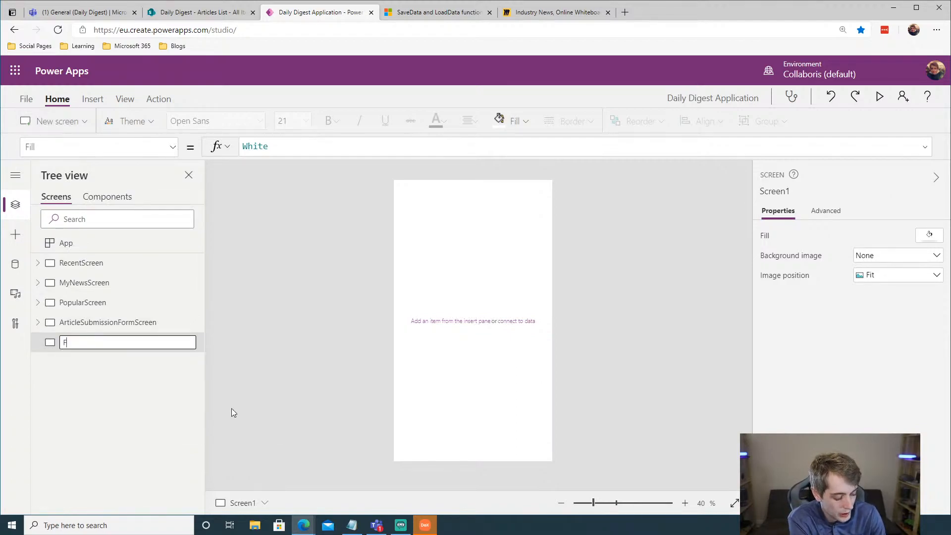
type("avourites Sc")
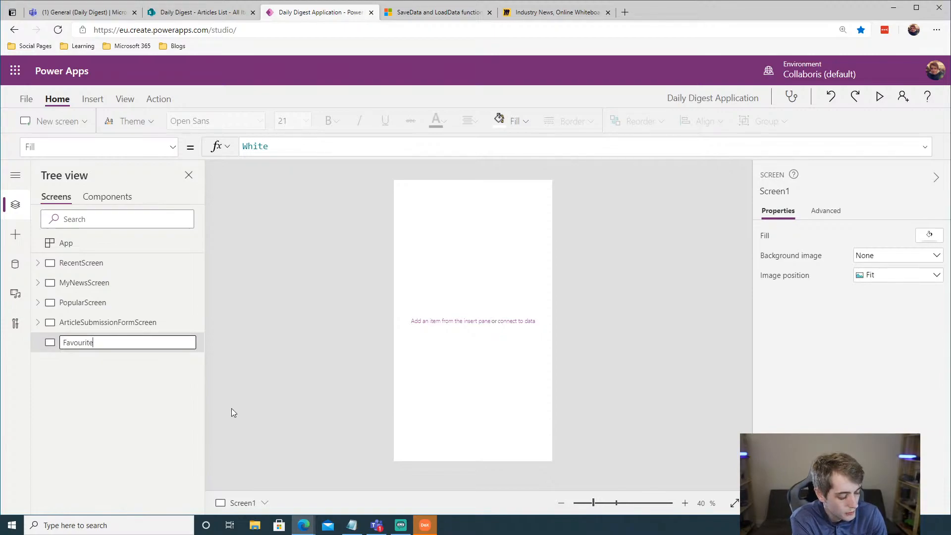
type("Screen")
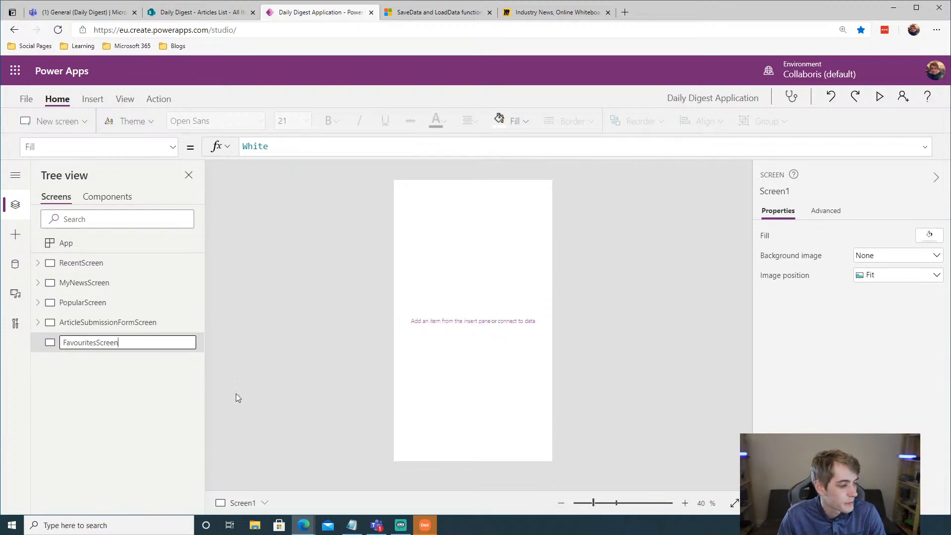
key("Return")
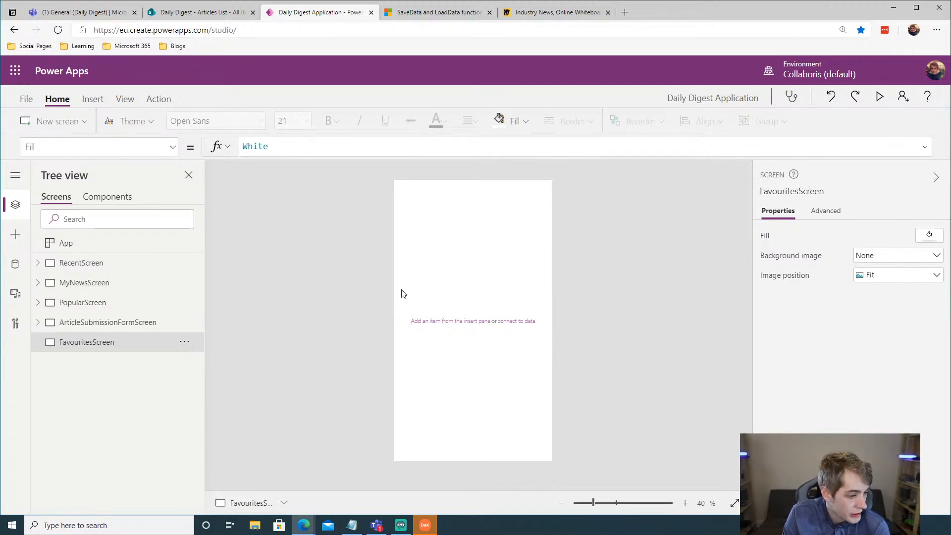
Step: Insert a button on RecentScreen and set its text to Favourites
left_click(93, 263)
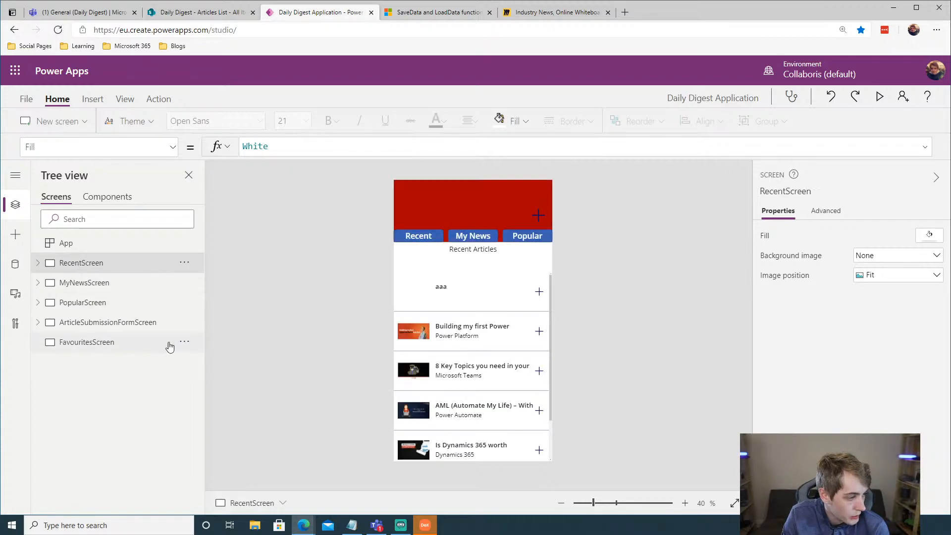
left_click(98, 302)
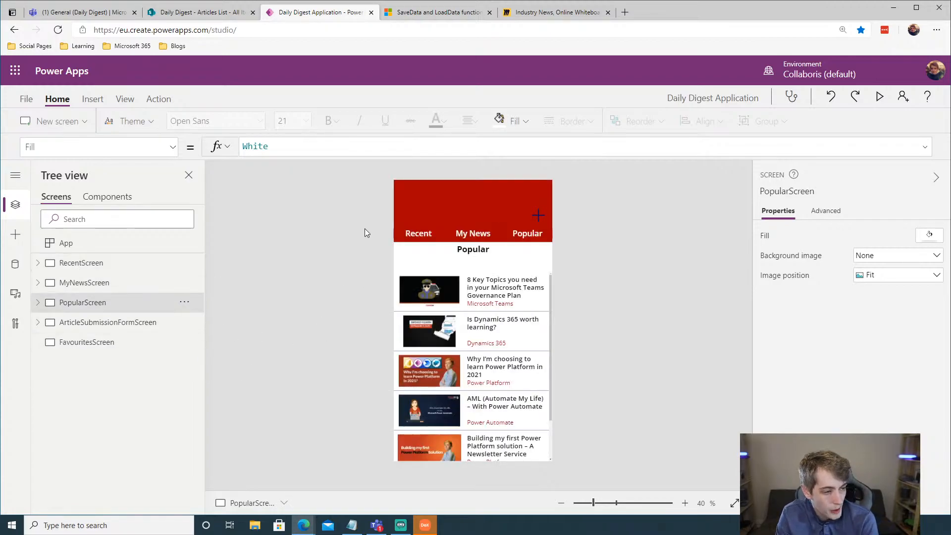
left_click(79, 263)
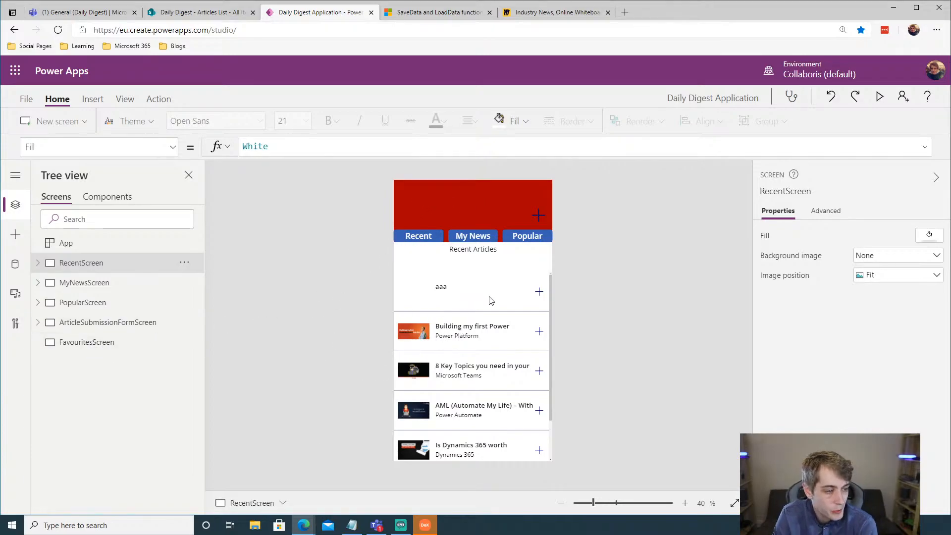
left_click(17, 237)
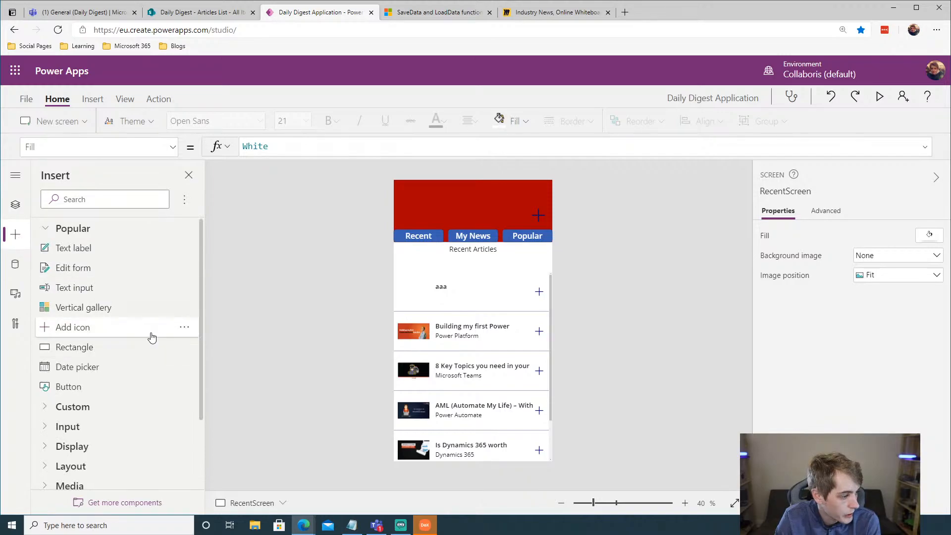
left_click(80, 391)
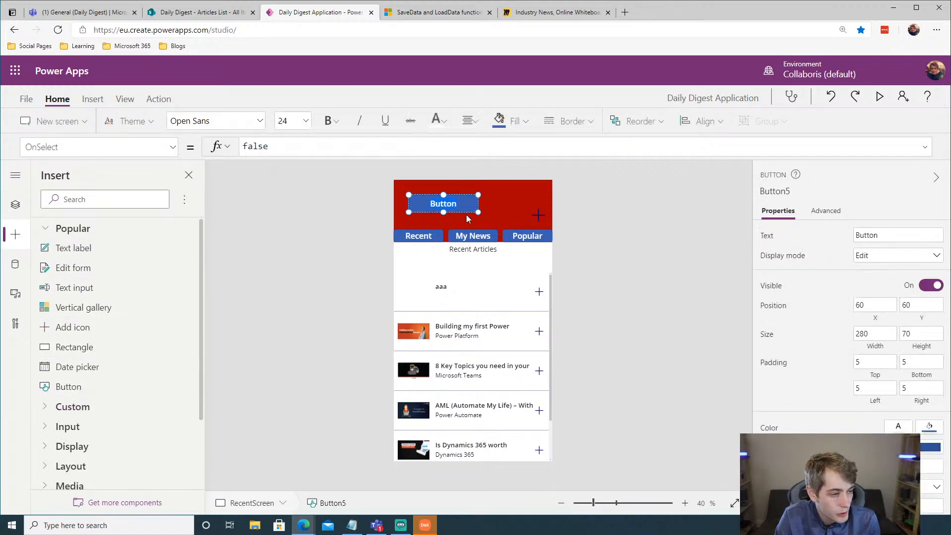
type("Favourites")
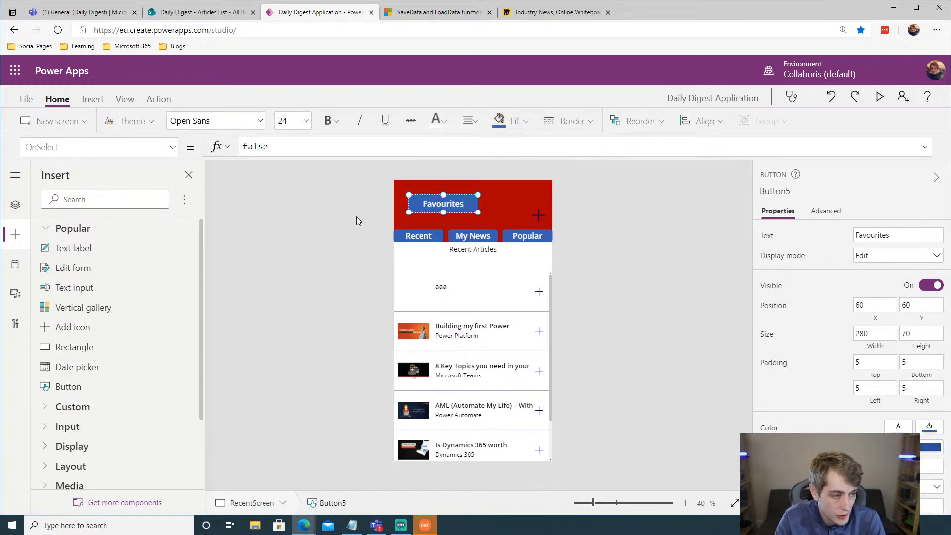
Step: Move the Favourites button into the upper-left corner of the red header and make it narrower and taller
left_click(356, 216)
left_click(453, 207)
mouse_move(453, 207)
left_mouse_down()
mouse_move(437, 191)
mouse_move(440, 201)
left_mouse_up()
key("ctrl+z")
key("ctrl+z")
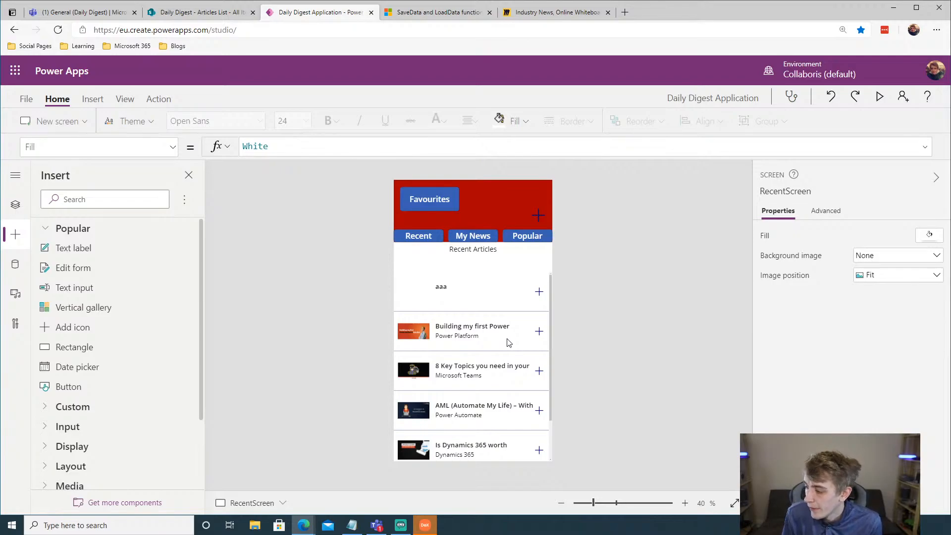
Step: Set the Favourites button's OnSelect formula to Navigate(FavouritesScreen)
left_click(439, 203)
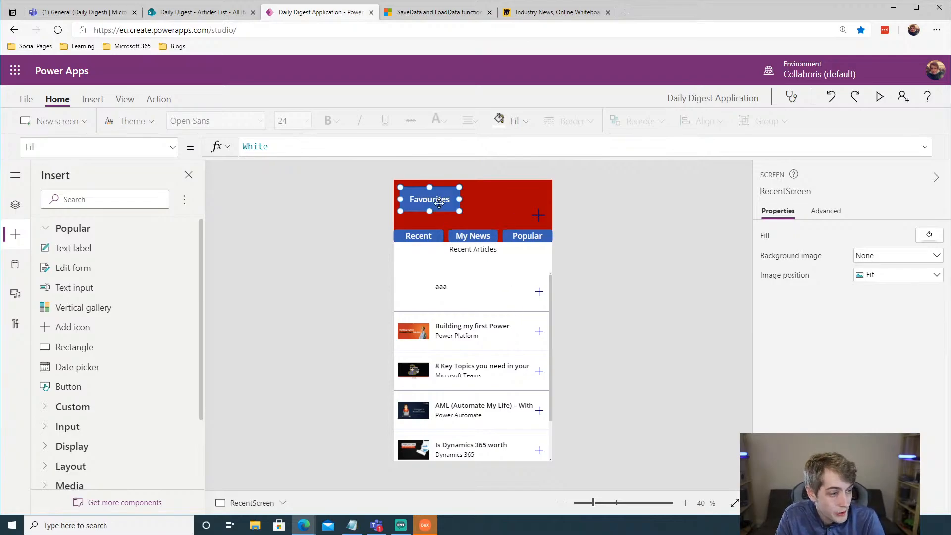
left_click(824, 211)
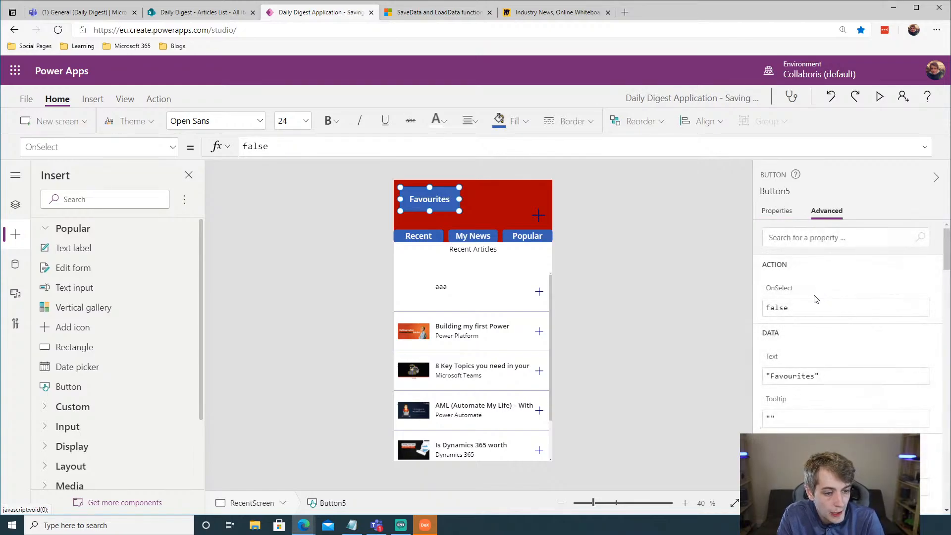
left_click(799, 313)
key("shift+Home")
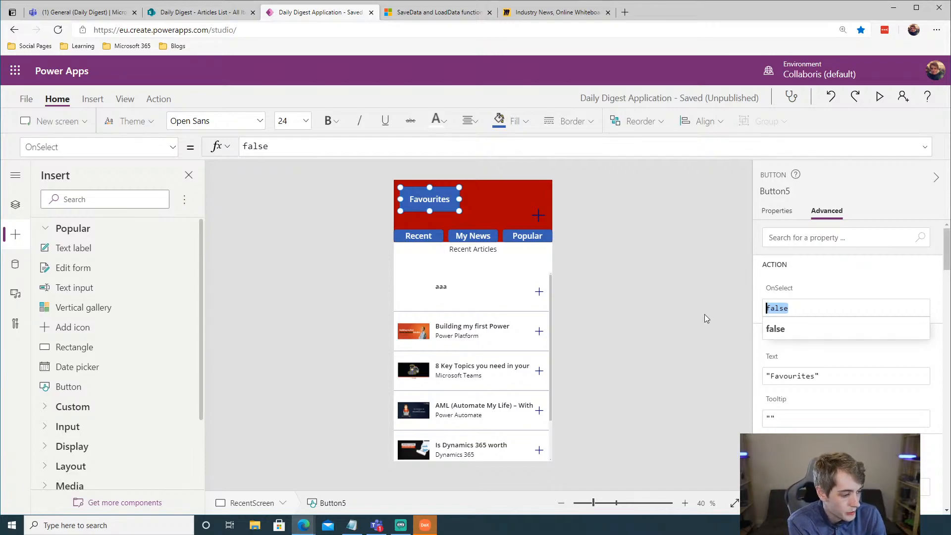
type("Navi")
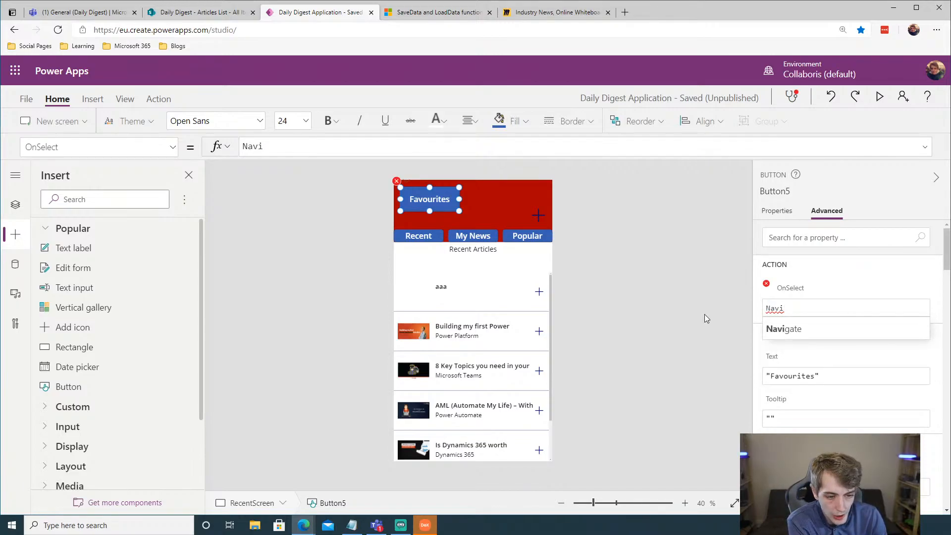
left_click(804, 330)
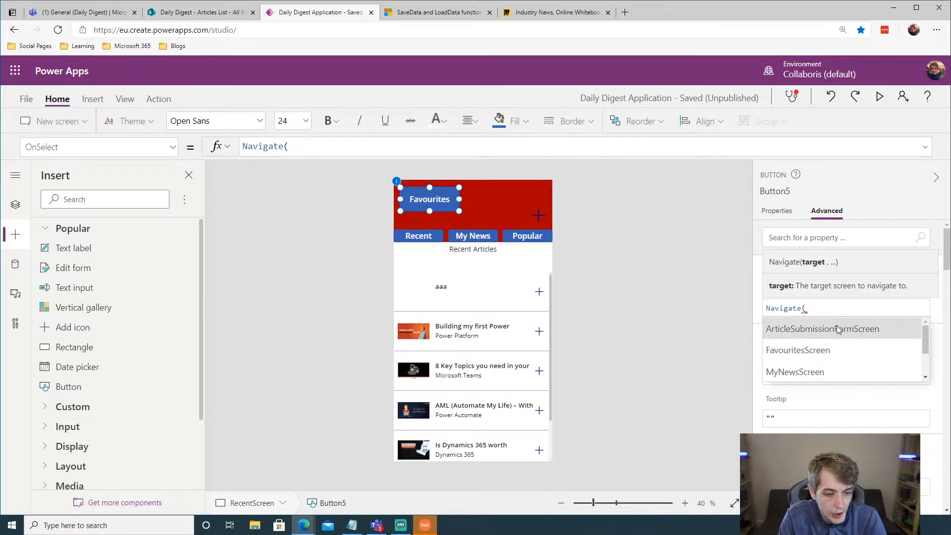
scroll(840, 355, "down", 2)
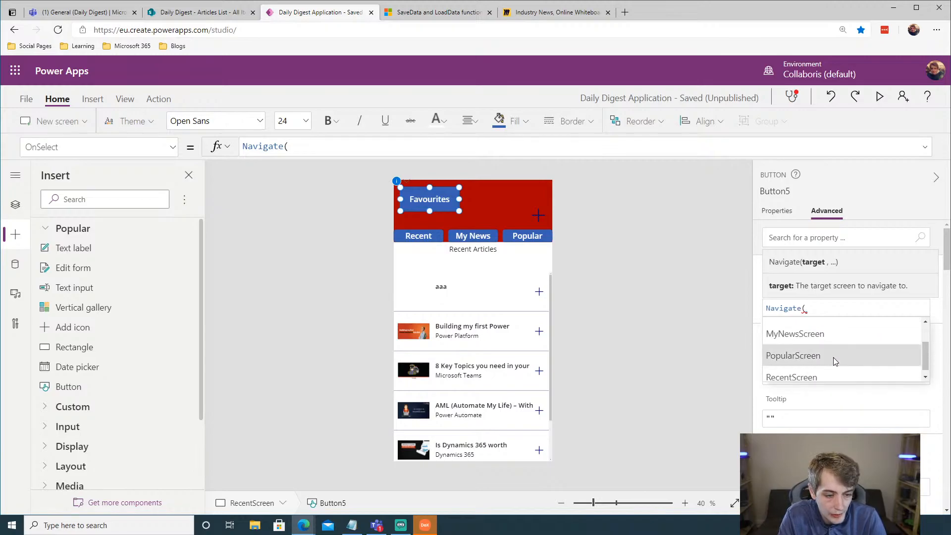
scroll(835, 362, "up", 1)
scroll(835, 361, "up", 1)
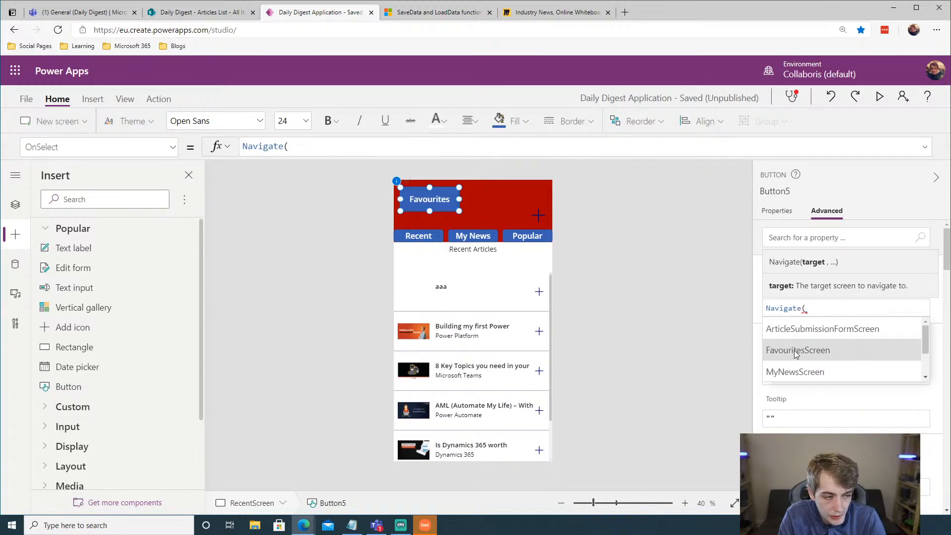
left_click(796, 350)
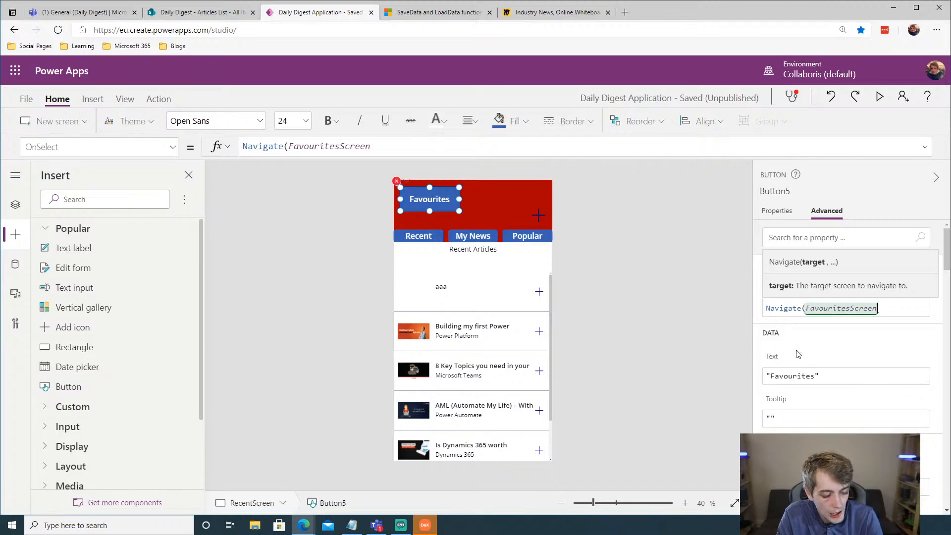
type(")")
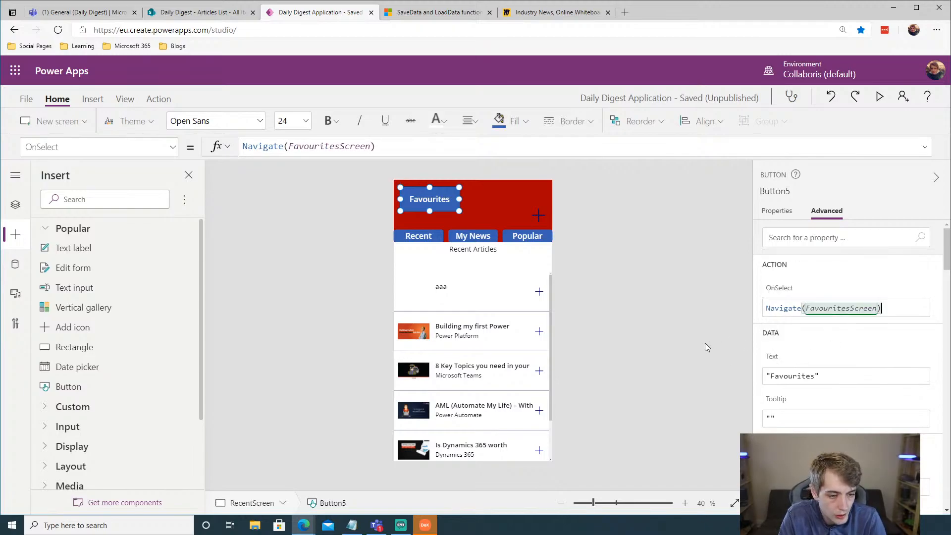
left_click(691, 327)
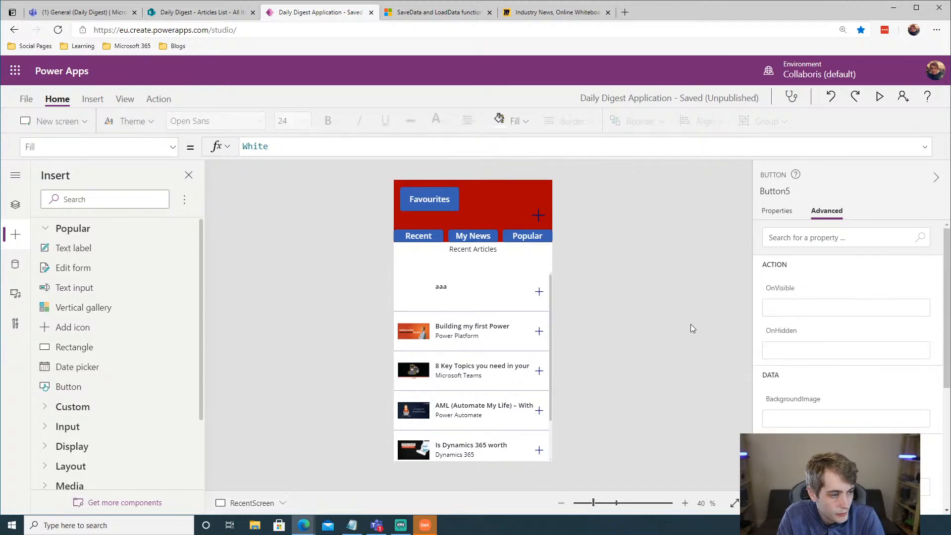
Step: Preview the app to test the Favourites button's navigation, then close the preview and dismiss the tip
left_click(880, 96)
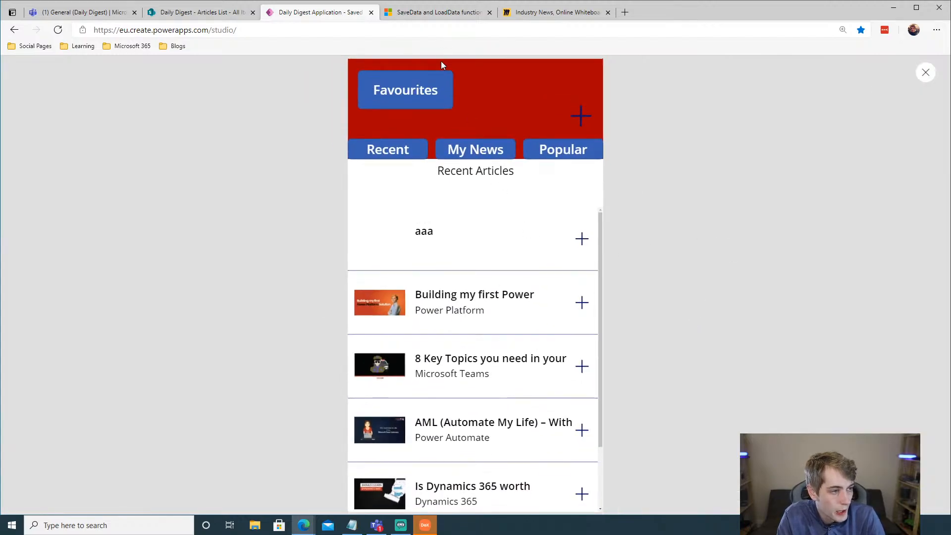
left_click(425, 99)
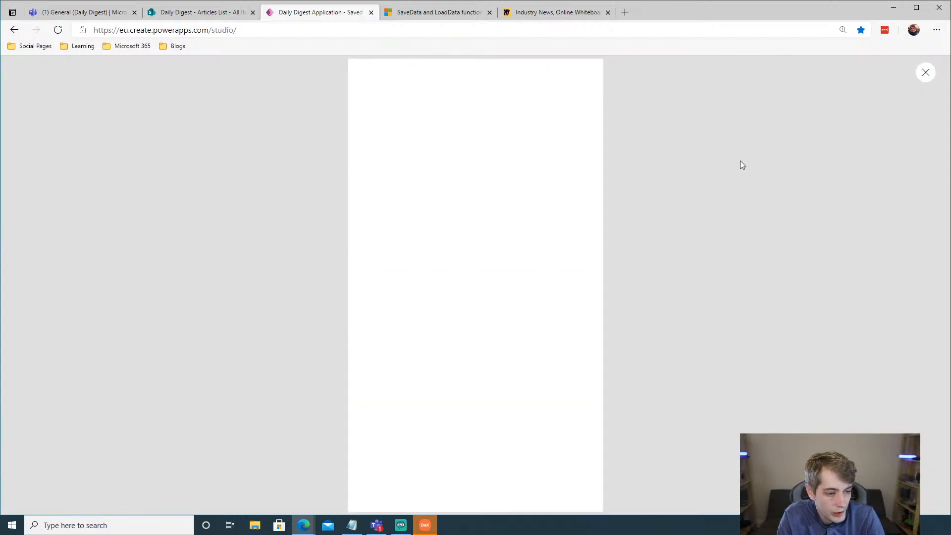
left_click(925, 72)
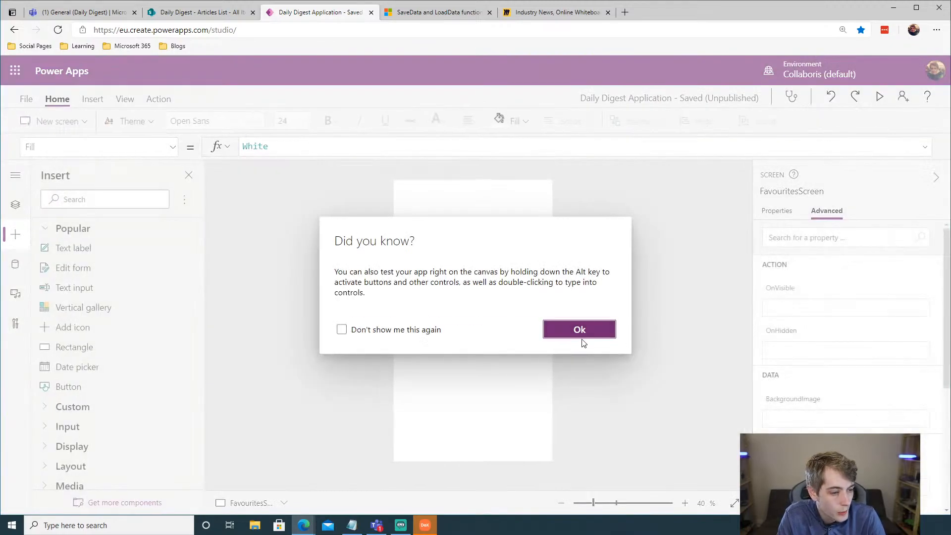
left_click(592, 327)
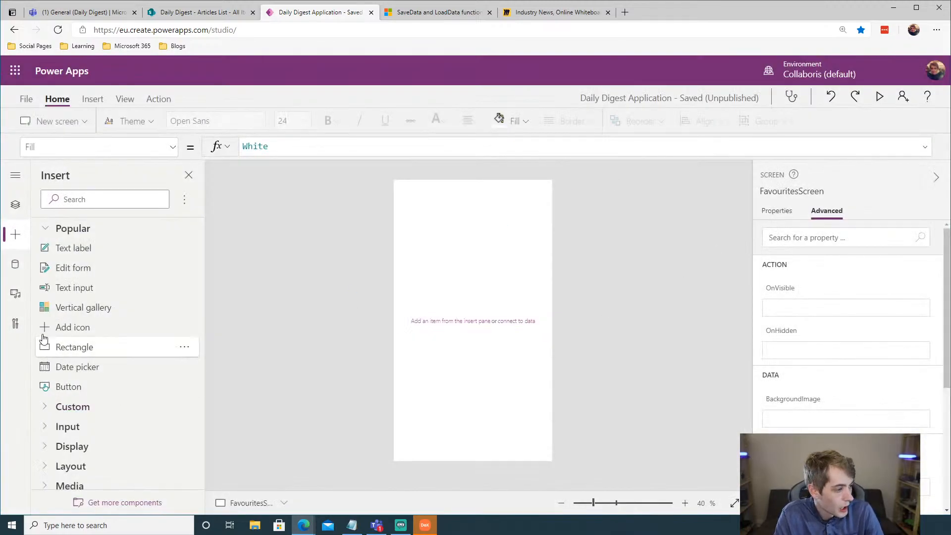